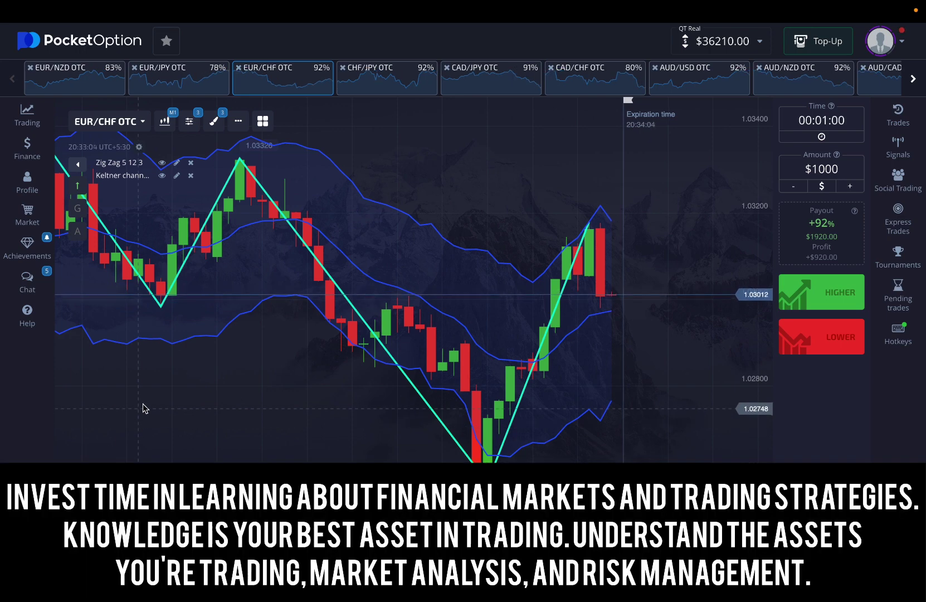
Step: Check the Zig Zag Inputs and Styles, save them unchanged, and bring up the Keltner channel settings
{"action": "left_click", "coordinate": [177, 164]}
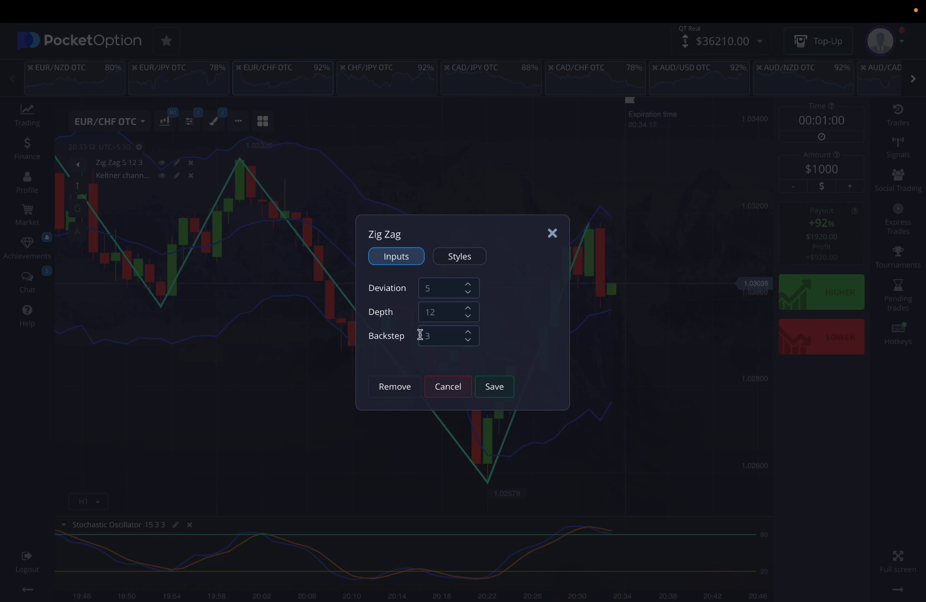
{"action": "left_click", "coordinate": [472, 267]}
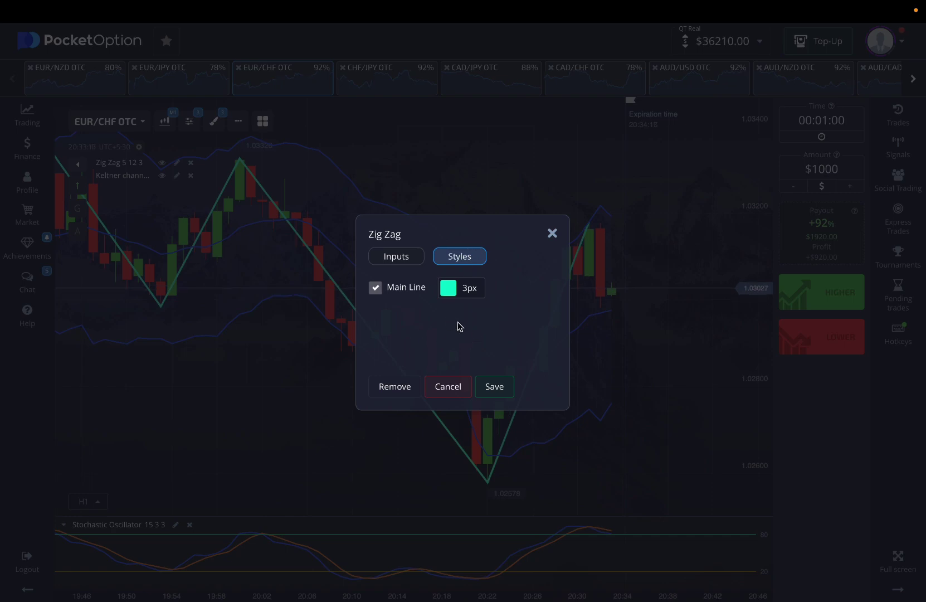
{"action": "left_click", "coordinate": [491, 385]}
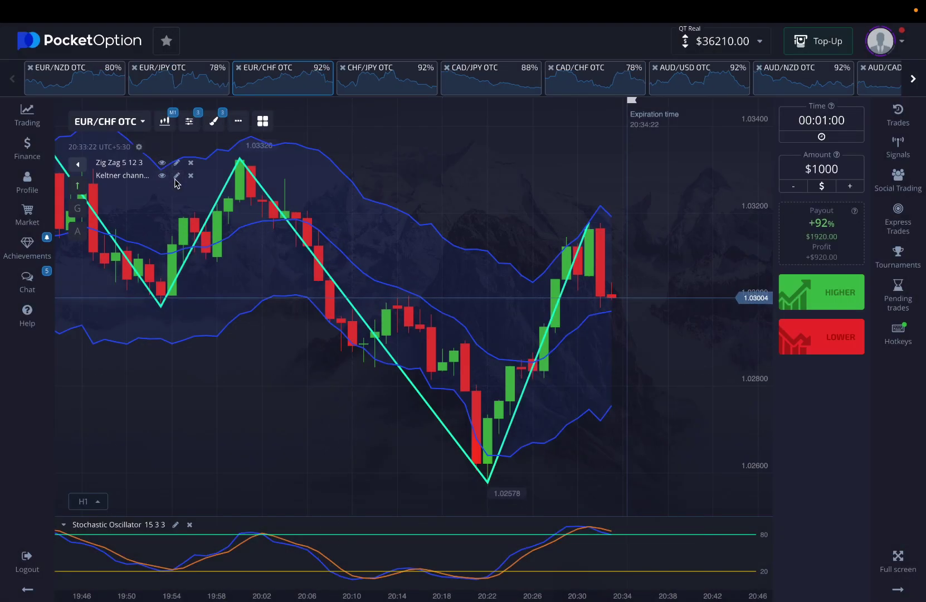
{"action": "left_click", "coordinate": [177, 175]}
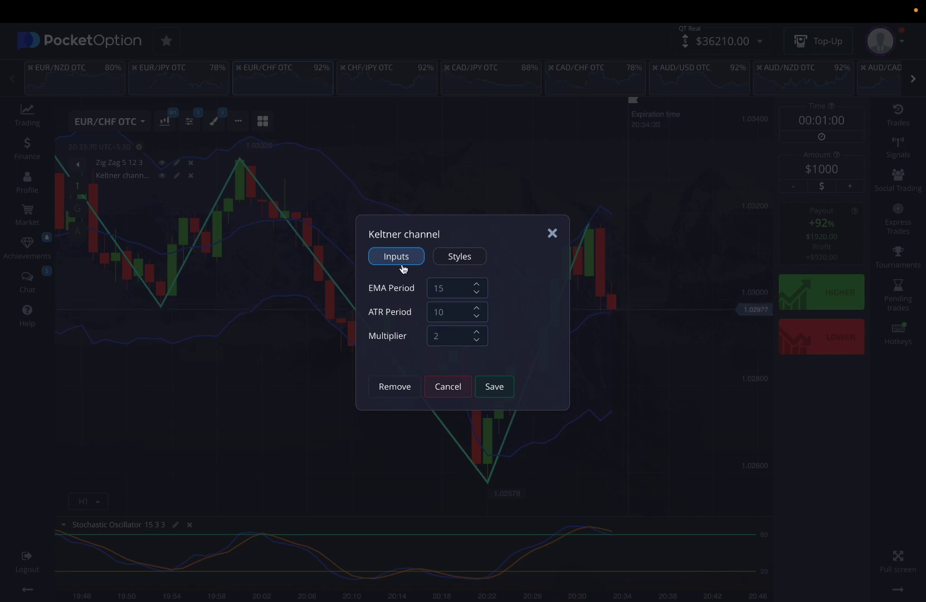
Step: Save the Keltner channel and the Stochastic Oscillator 15 3 3 settings unchanged after checking their Styles
{"action": "left_click", "coordinate": [473, 256]}
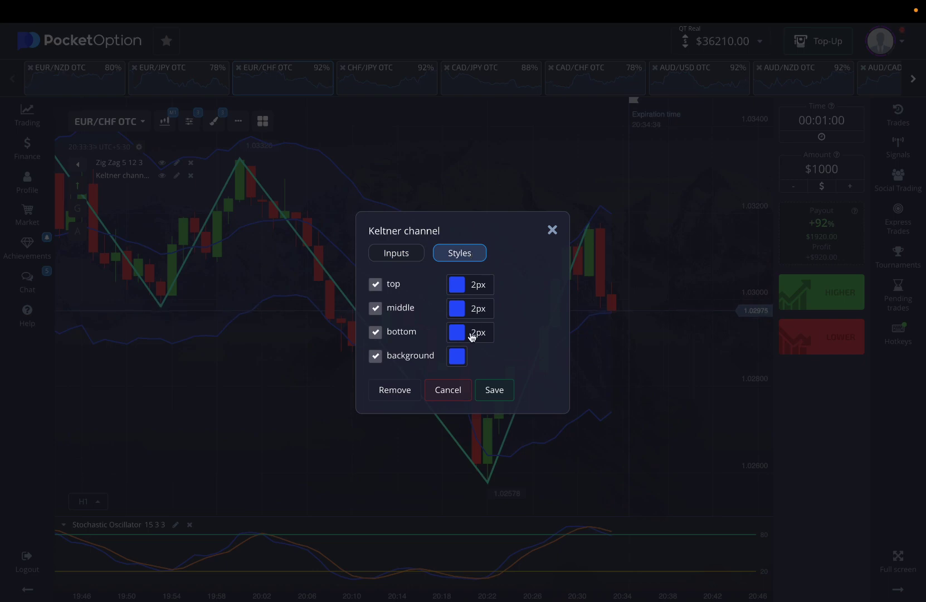
{"action": "left_click", "coordinate": [494, 392]}
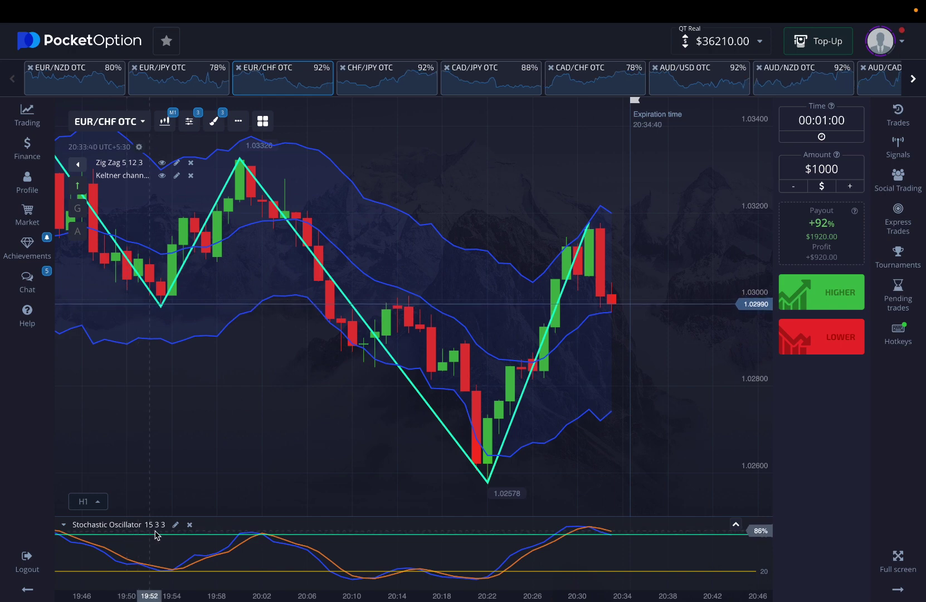
{"action": "left_click", "coordinate": [176, 524]}
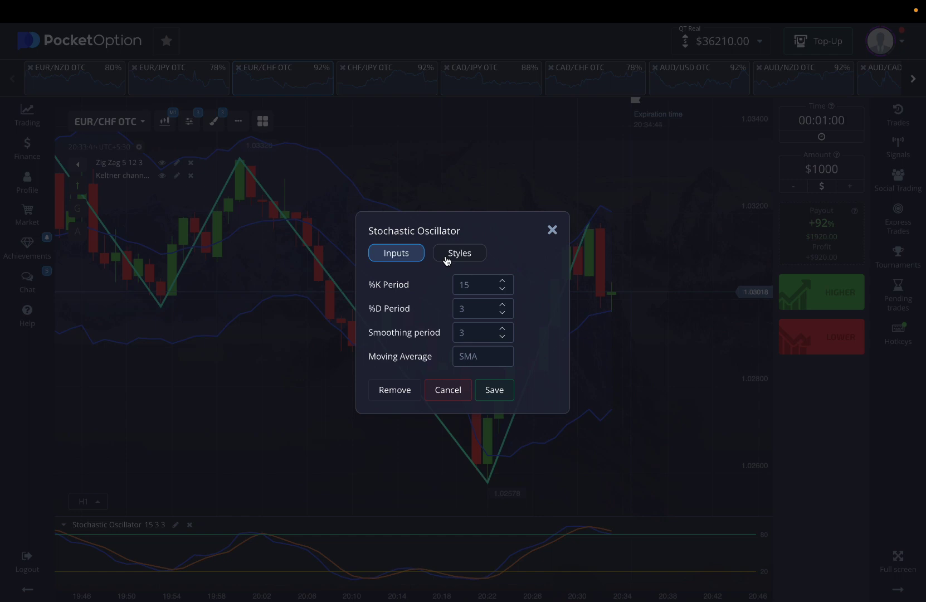
{"action": "left_click", "coordinate": [447, 259]}
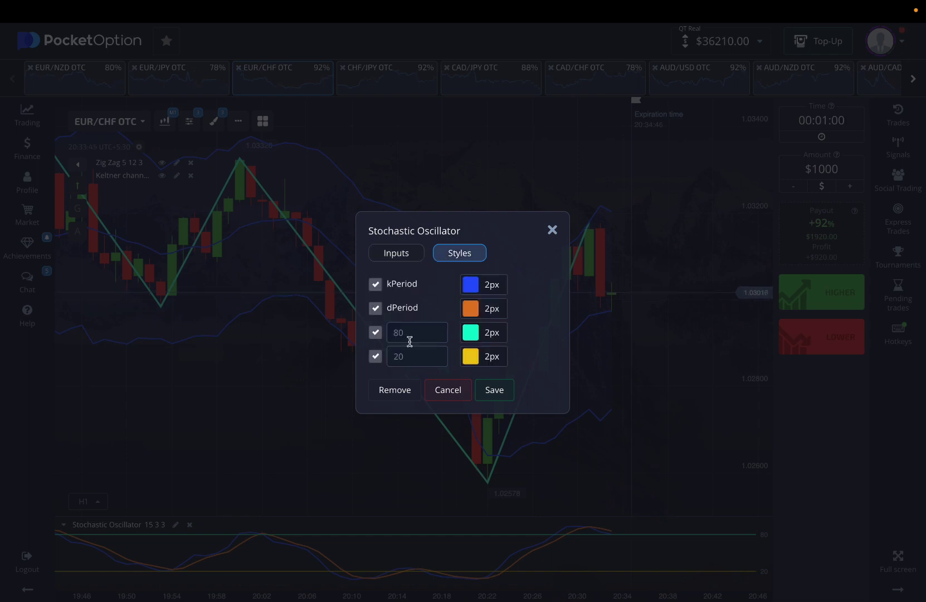
{"action": "left_click", "coordinate": [488, 389]}
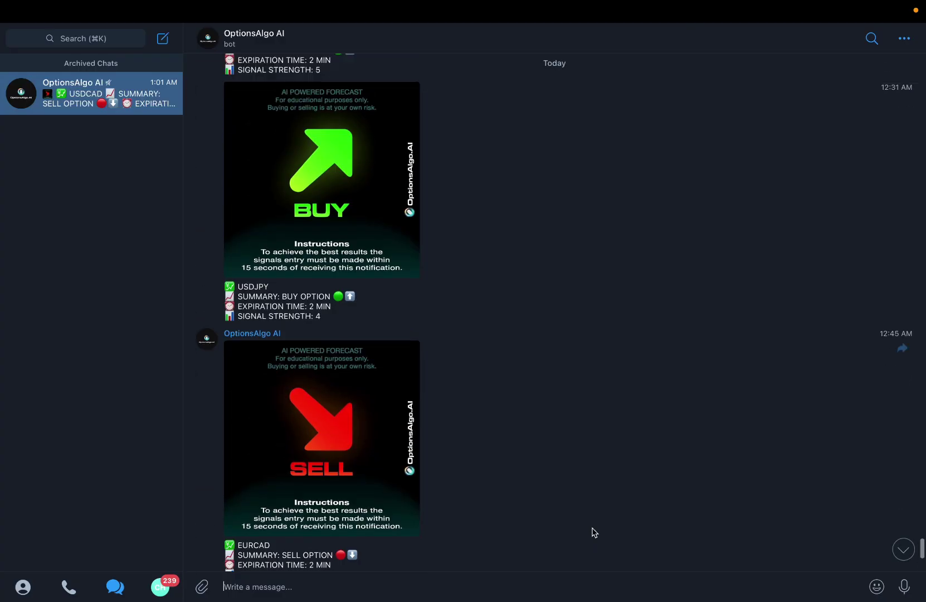
Step: Scroll the OptionsAlgo AI chat back to earlier 2-minute signals such as USDJPY SELL and EURCHF BUY
{"action": "scroll", "coordinate": [595, 532], "scroll_direction": "up", "scroll_amount": 15}
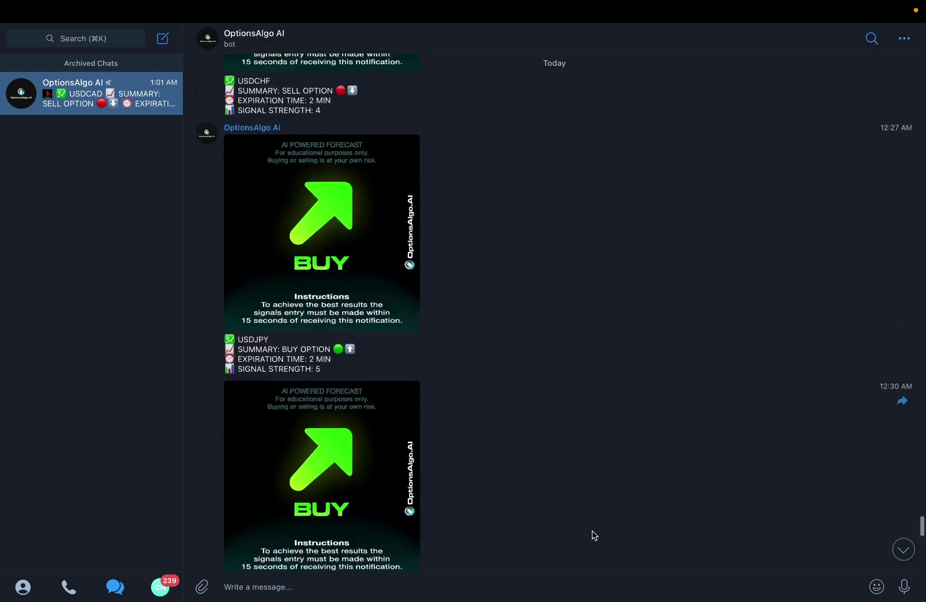
{"action": "scroll", "coordinate": [597, 549], "scroll_direction": "up", "scroll_amount": 5}
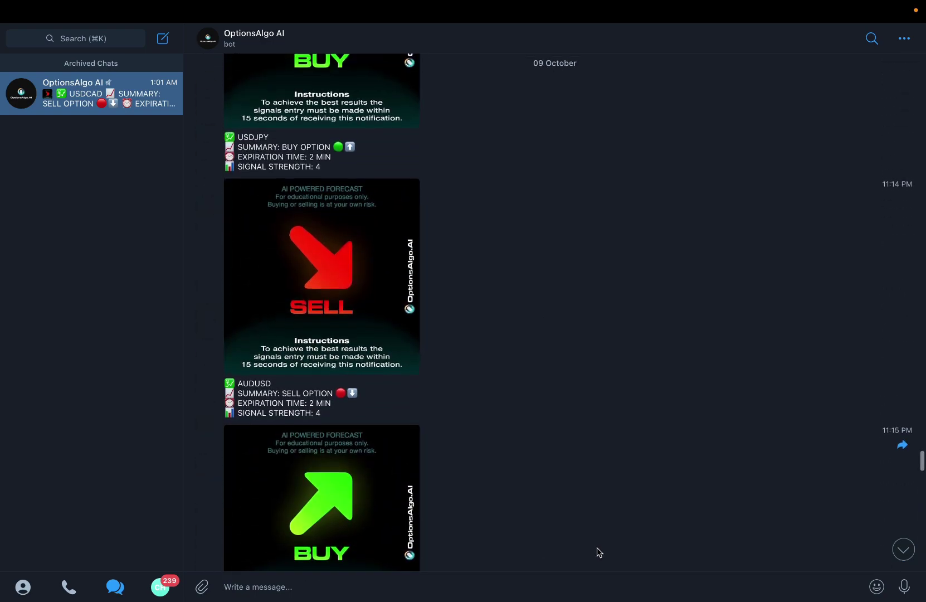
{"action": "scroll", "coordinate": [597, 549], "scroll_direction": "down", "scroll_amount": 10}
{"action": "scroll", "coordinate": [597, 548], "scroll_direction": "down", "scroll_amount": 15}
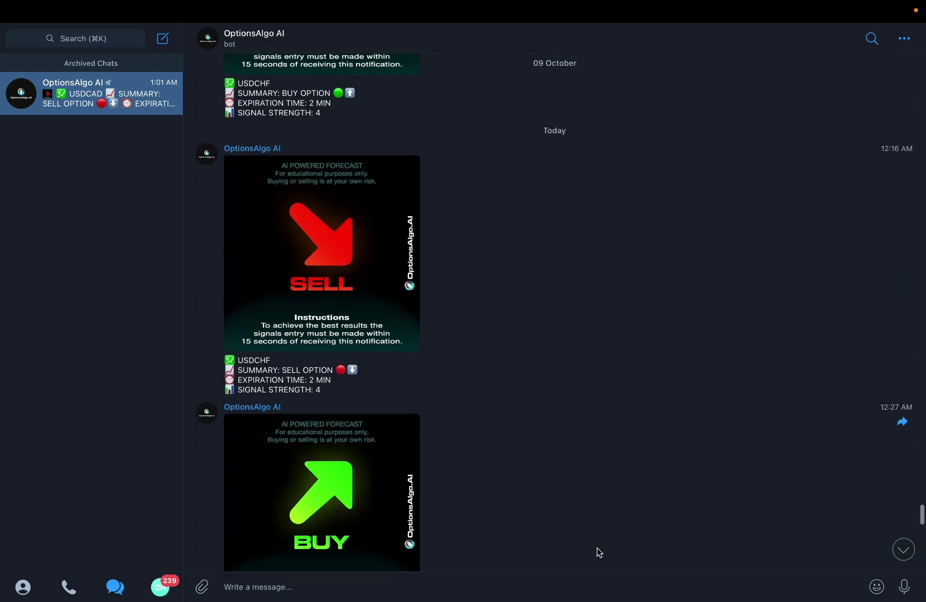
{"action": "scroll", "coordinate": [597, 548], "scroll_direction": "down", "scroll_amount": 15}
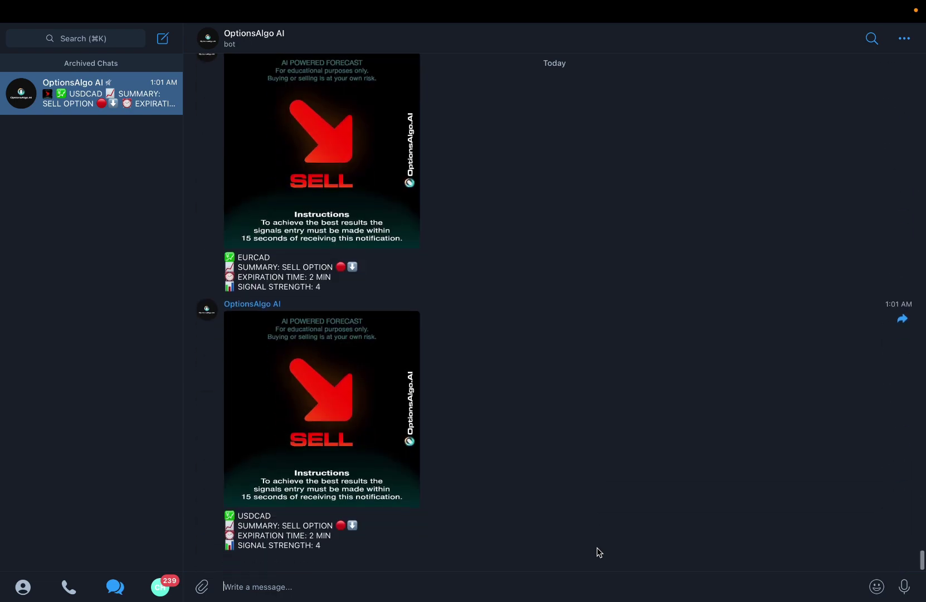
{"action": "scroll", "coordinate": [597, 548], "scroll_direction": "up", "scroll_amount": 3}
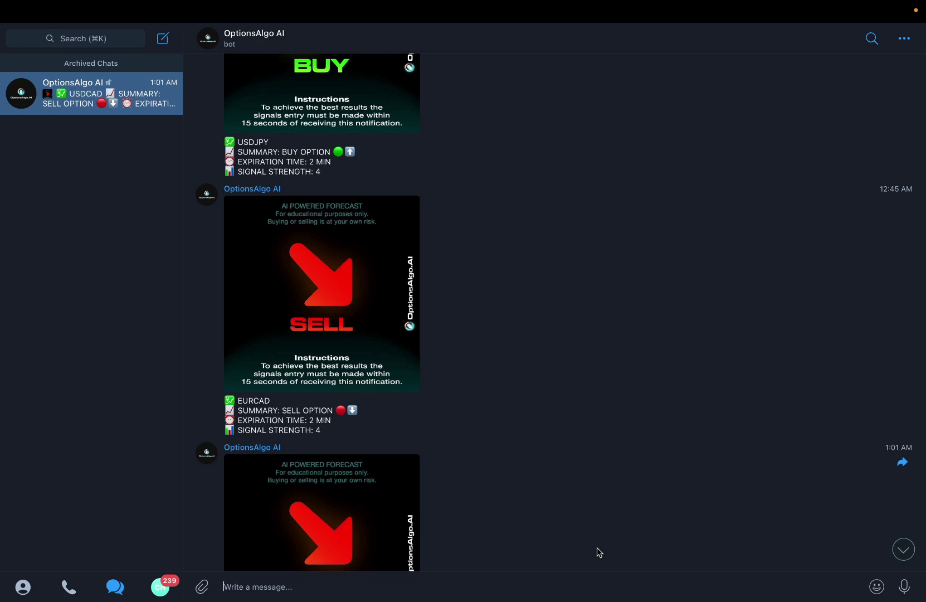
{"action": "scroll", "coordinate": [596, 547], "scroll_direction": "up", "scroll_amount": 10}
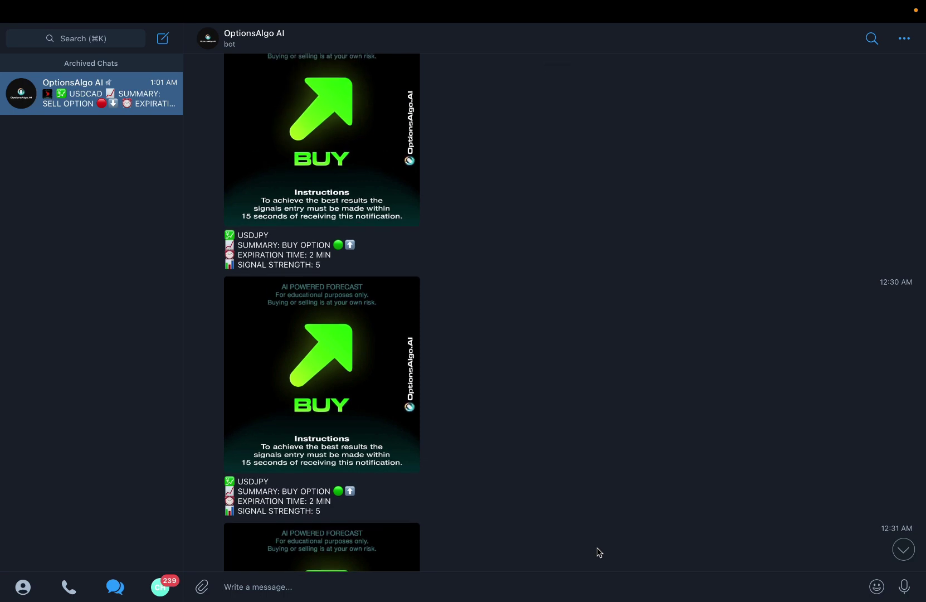
{"action": "scroll", "coordinate": [597, 548], "scroll_direction": "up", "scroll_amount": 10}
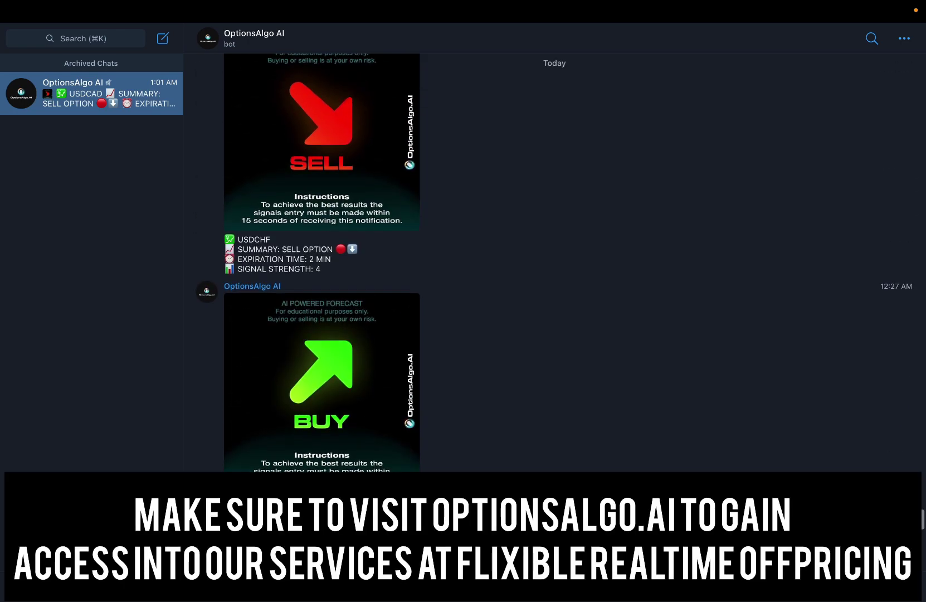
{"action": "scroll", "coordinate": [554, 263], "scroll_direction": "up", "scroll_amount": 10}
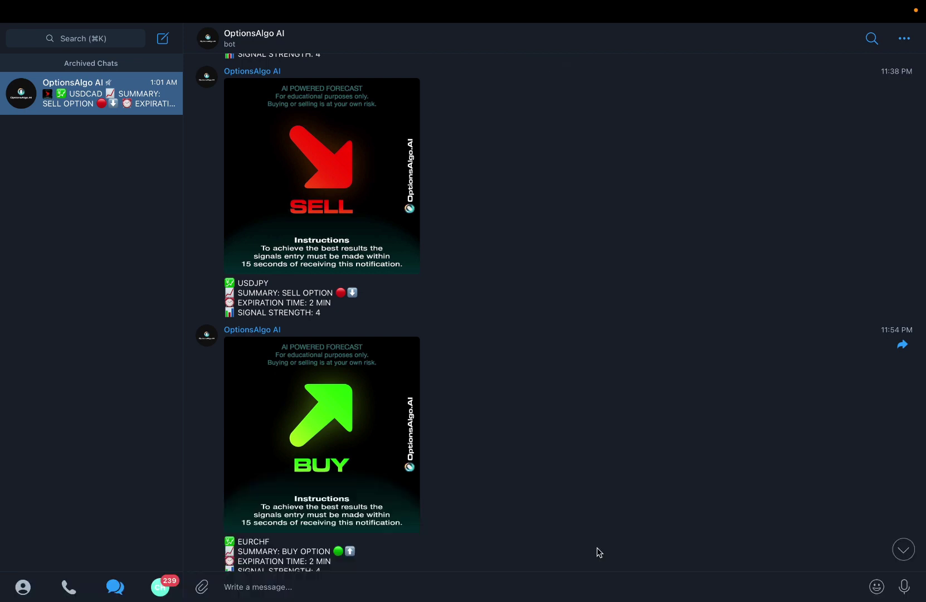
Step: Scroll up and down through the OptionsAlgo AI bot's earlier buy and sell signals
{"action": "scroll", "coordinate": [597, 548], "scroll_direction": "up", "scroll_amount": 10}
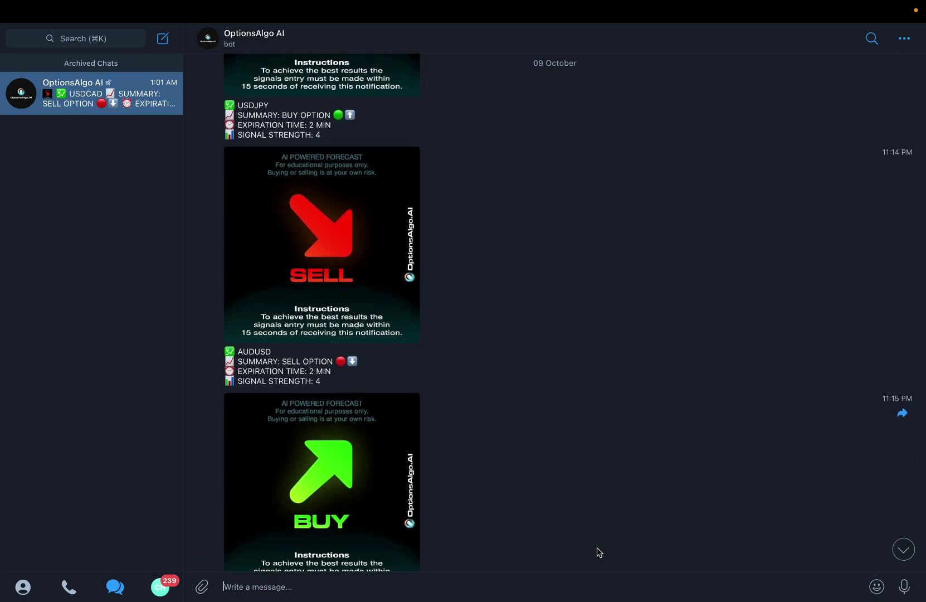
{"action": "scroll", "coordinate": [597, 548], "scroll_direction": "up", "scroll_amount": 15}
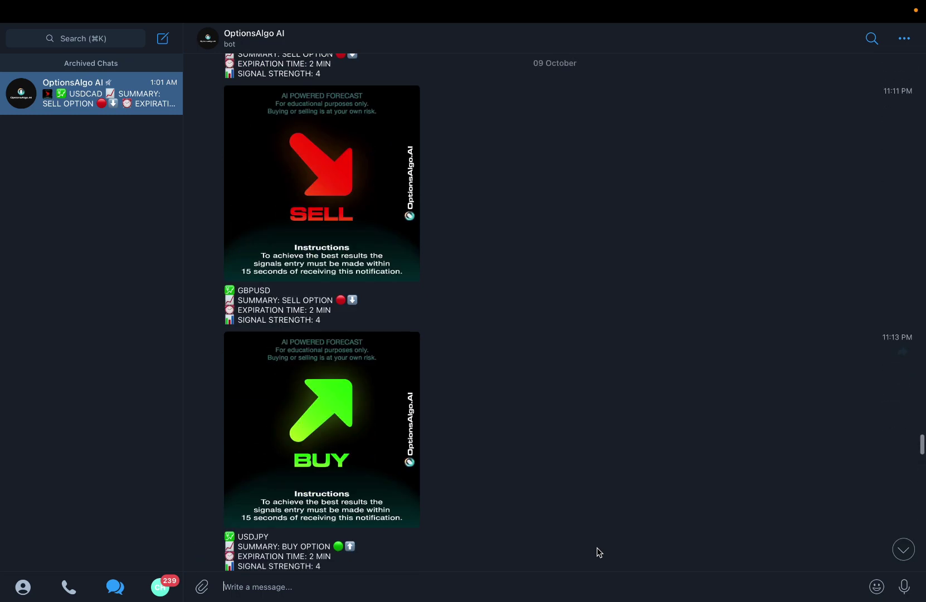
{"action": "scroll", "coordinate": [597, 547], "scroll_direction": "down", "scroll_amount": 20}
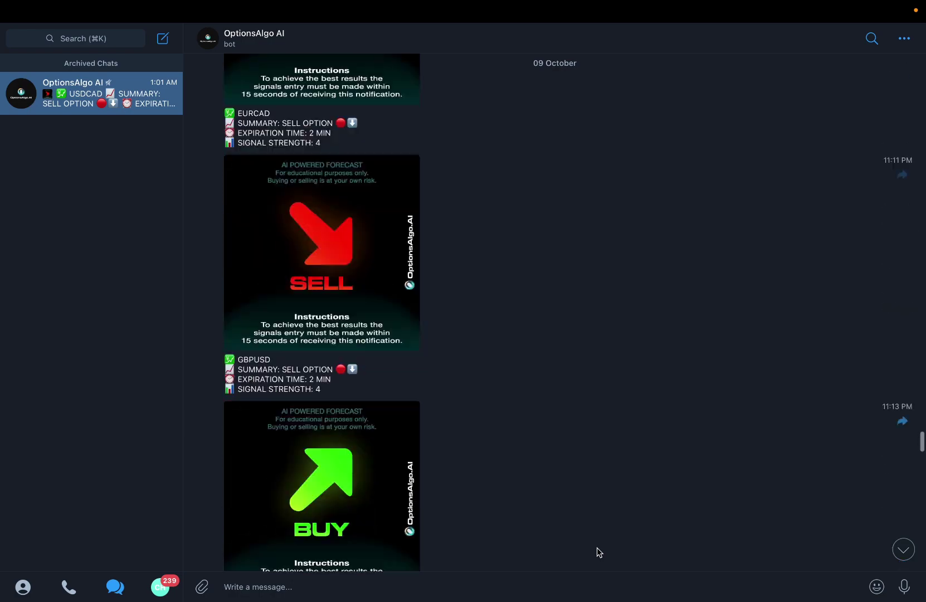
{"action": "scroll", "coordinate": [597, 547], "scroll_direction": "down", "scroll_amount": 10}
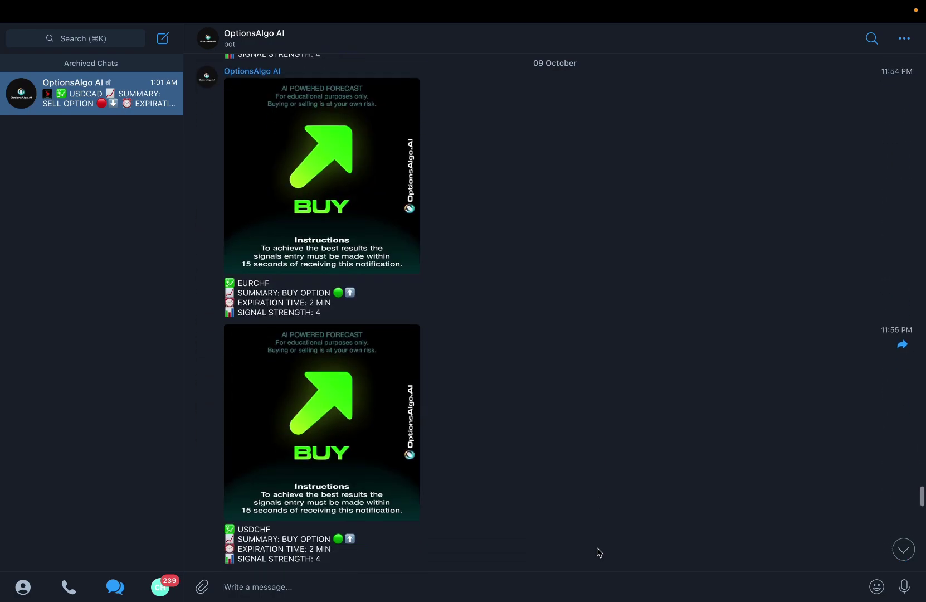
{"action": "scroll", "coordinate": [597, 547], "scroll_direction": "down", "scroll_amount": 15}
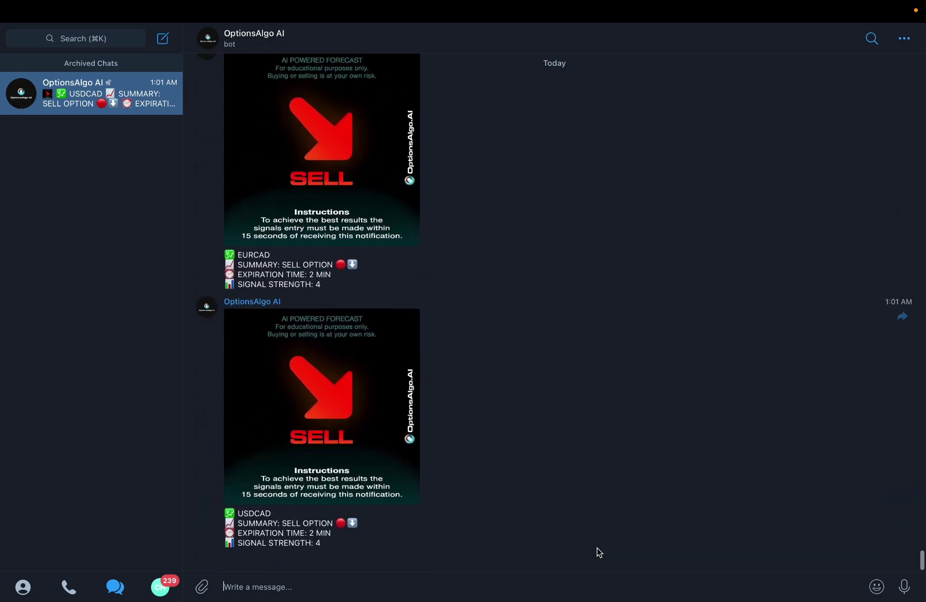
{"action": "scroll", "coordinate": [597, 548], "scroll_direction": "up", "scroll_amount": 10}
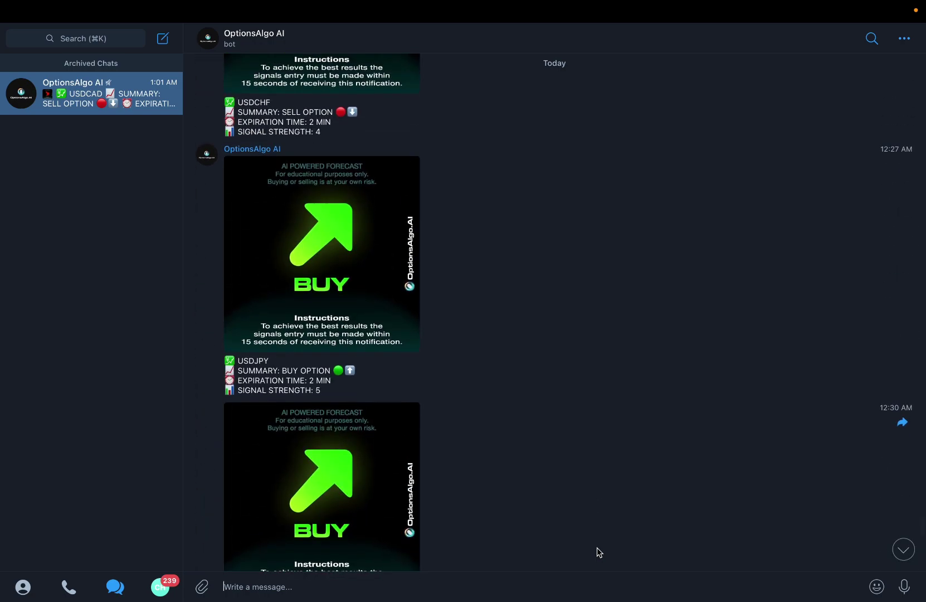
{"action": "scroll", "coordinate": [597, 547], "scroll_direction": "up", "scroll_amount": 10}
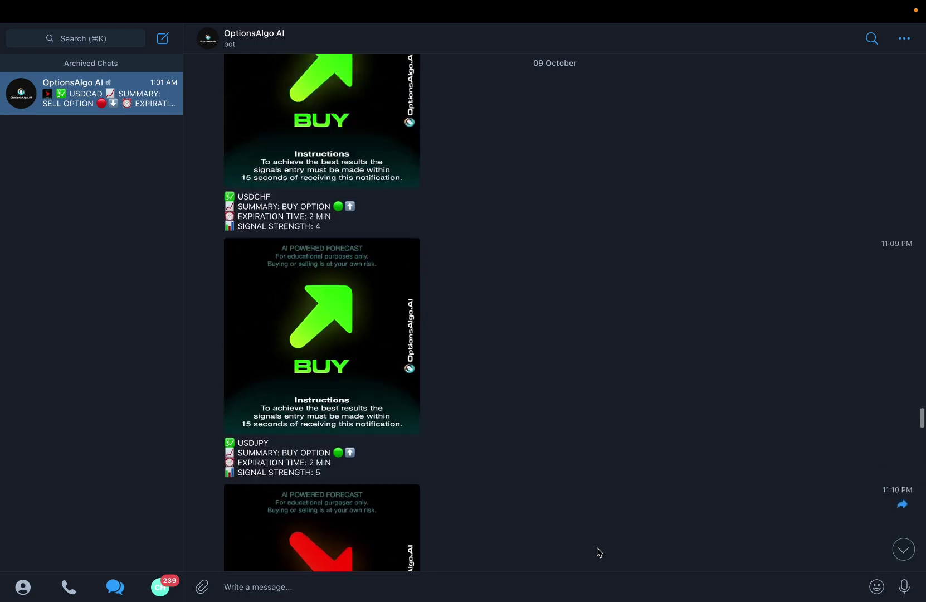
{"action": "scroll", "coordinate": [597, 548], "scroll_direction": "down", "scroll_amount": 10}
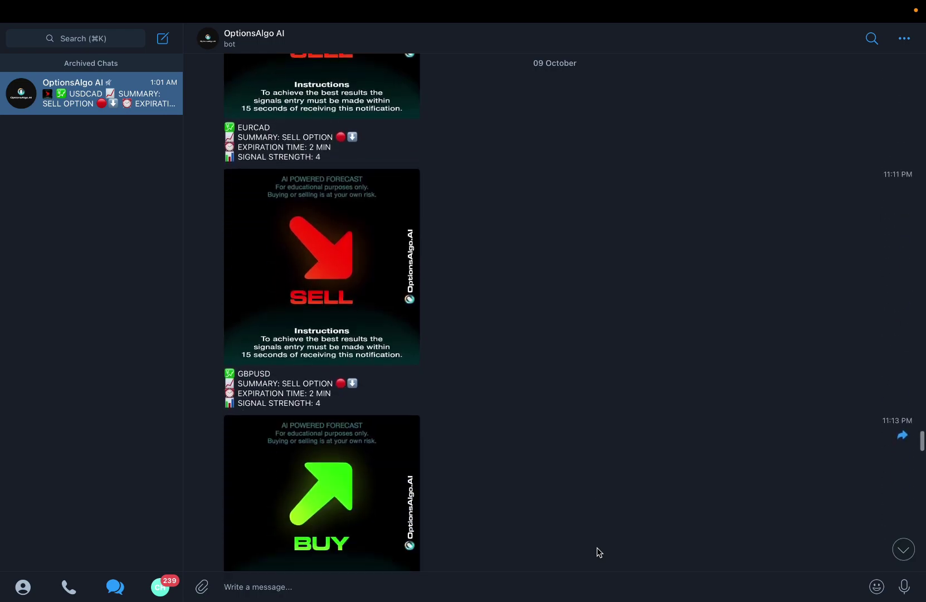
{"action": "scroll", "coordinate": [597, 547], "scroll_direction": "down", "scroll_amount": 10}
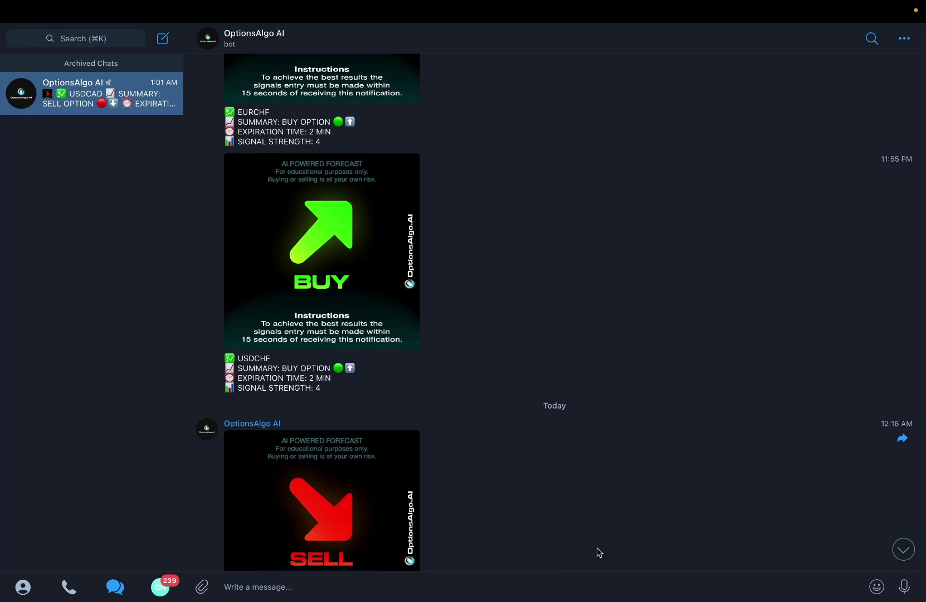
{"action": "scroll", "coordinate": [597, 547], "scroll_direction": "down", "scroll_amount": 15}
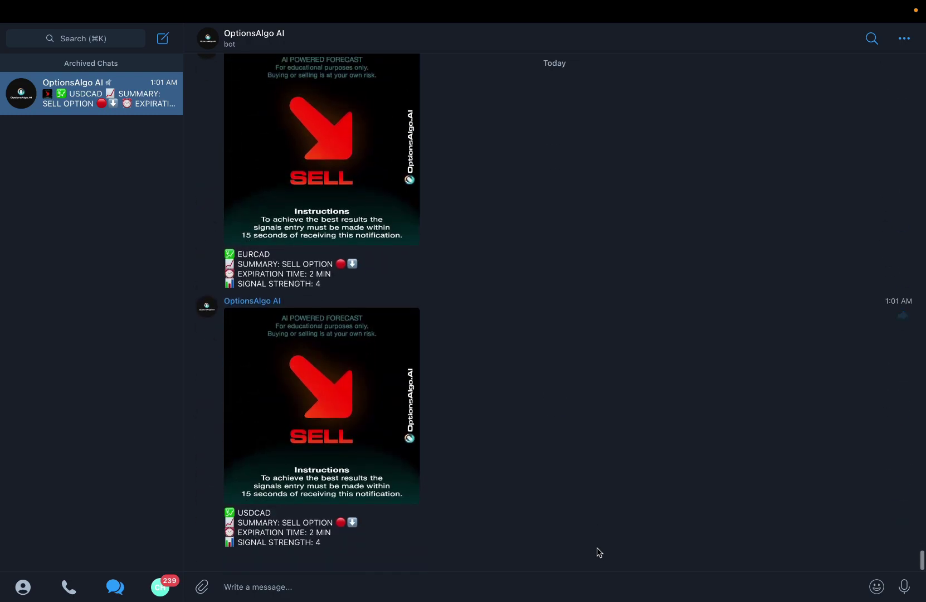
{"action": "scroll", "coordinate": [597, 547], "scroll_direction": "up", "scroll_amount": 20}
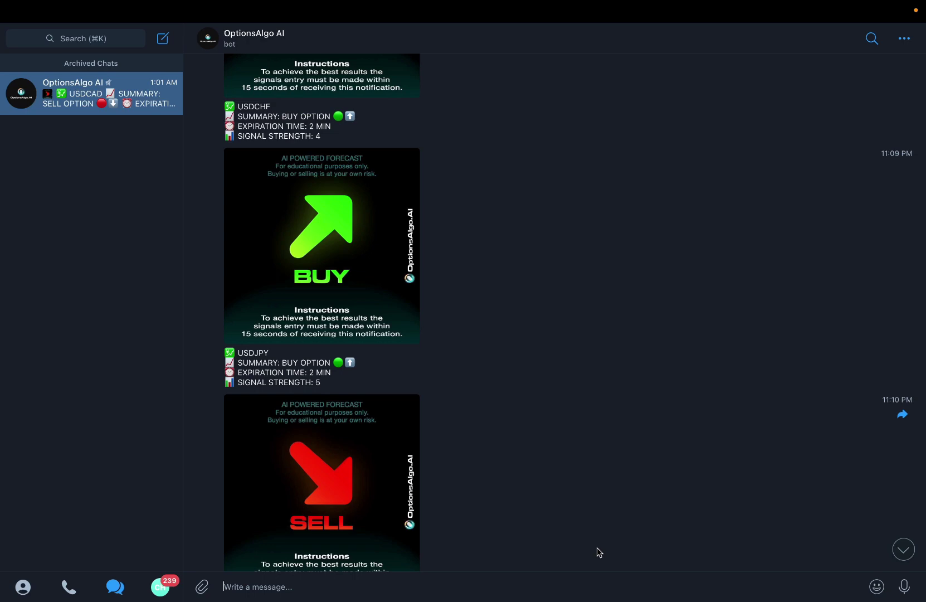
Step: Scroll down to the recent EURCAD and GBPUSD alerts, then return to the Pocket Option EUR/CHF OTC chart
{"action": "scroll", "coordinate": [597, 547], "scroll_direction": "up", "scroll_amount": 15}
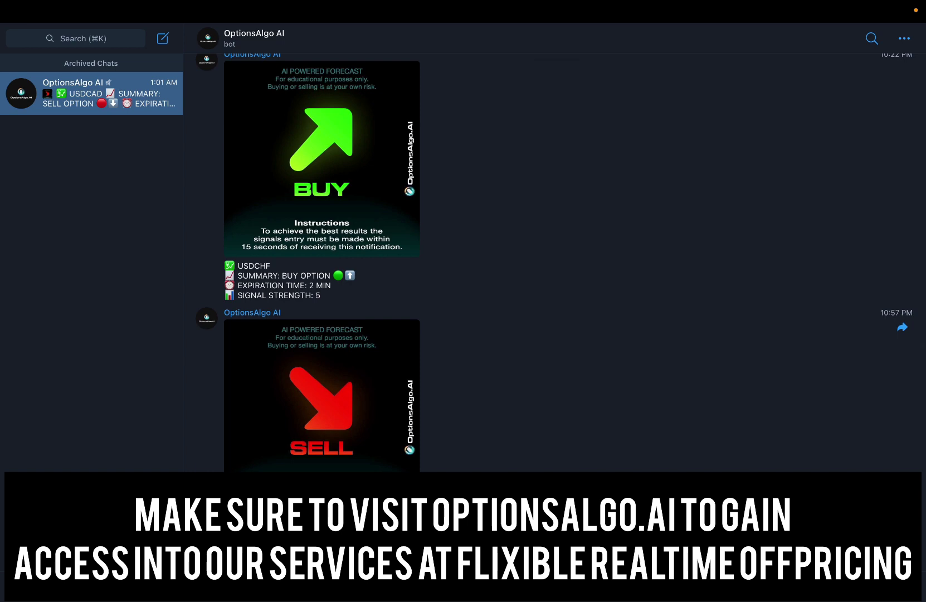
{"action": "scroll", "coordinate": [569, 263], "scroll_direction": "up", "scroll_amount": 10}
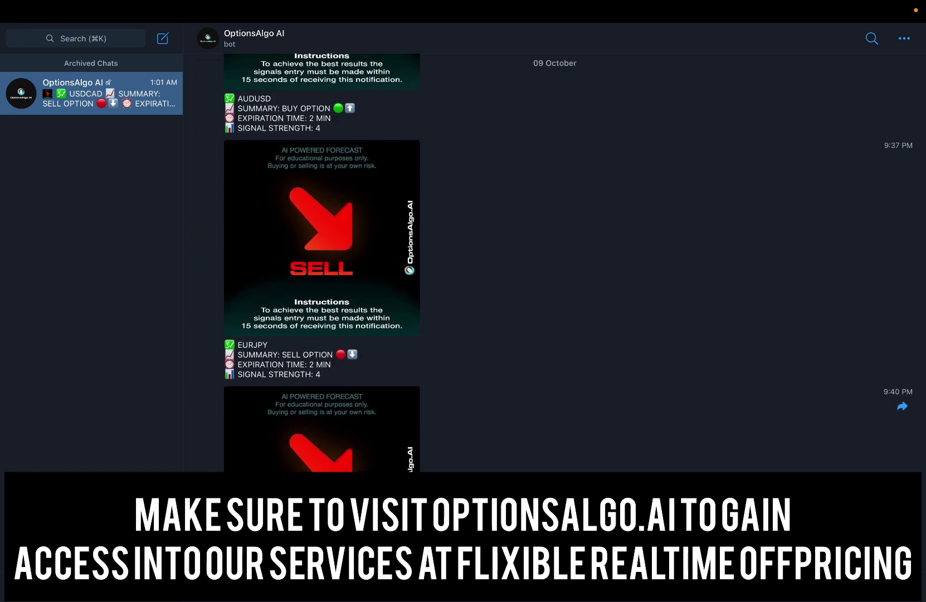
{"action": "scroll", "coordinate": [597, 548], "scroll_direction": "down", "scroll_amount": 10}
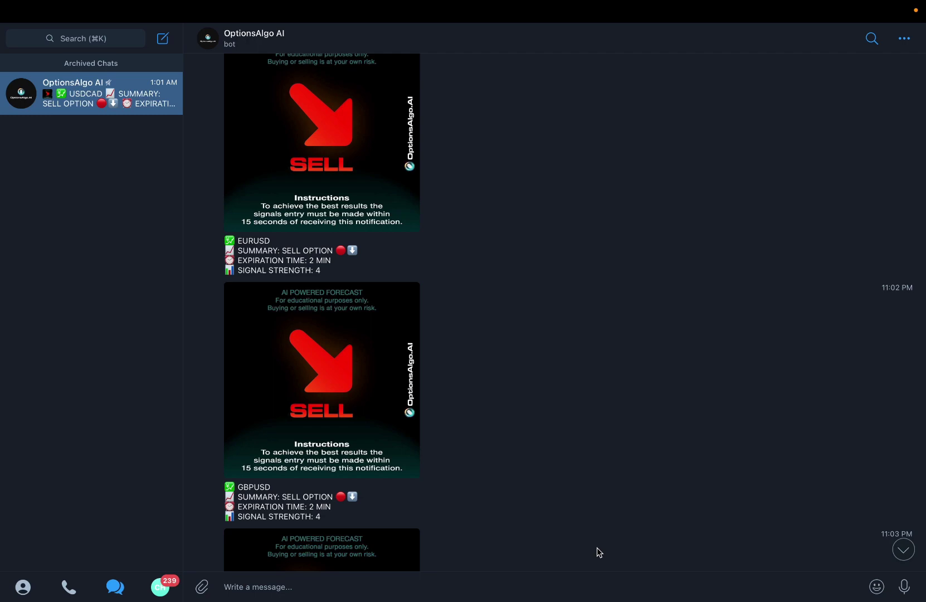
{"action": "scroll", "coordinate": [597, 548], "scroll_direction": "down", "scroll_amount": 8}
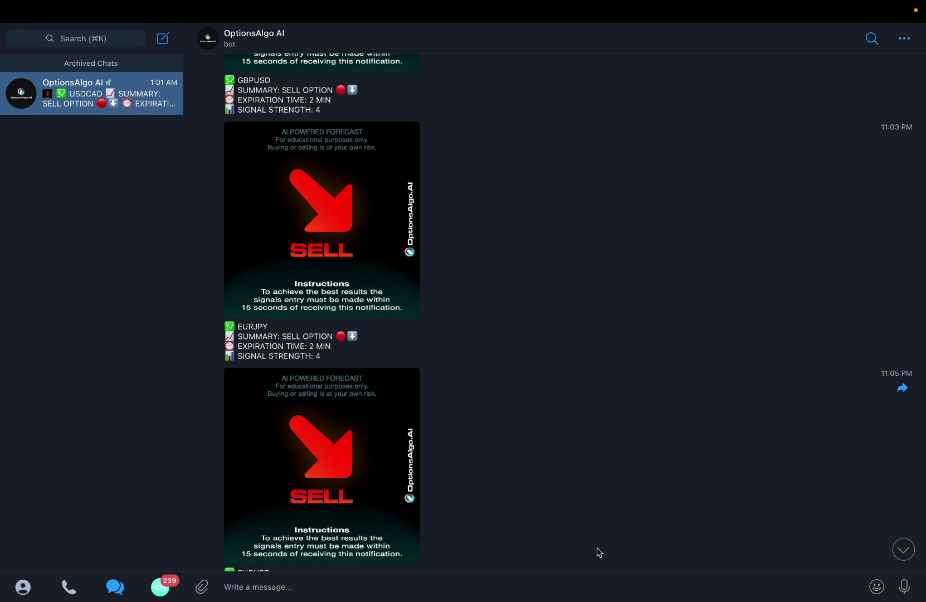
{"action": "scroll", "coordinate": [597, 548], "scroll_direction": "down", "scroll_amount": 15}
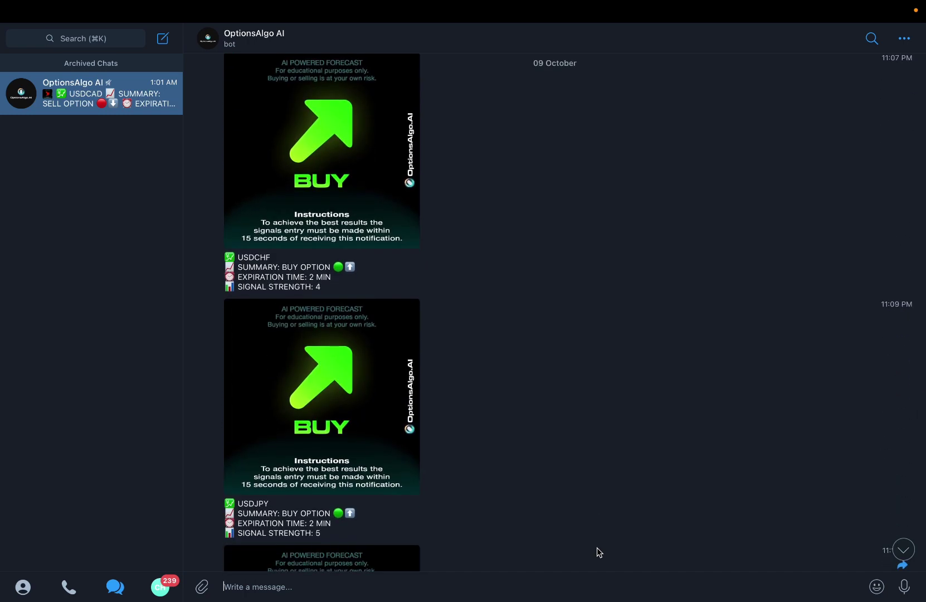
{"action": "scroll", "coordinate": [597, 547], "scroll_direction": "down", "scroll_amount": 7}
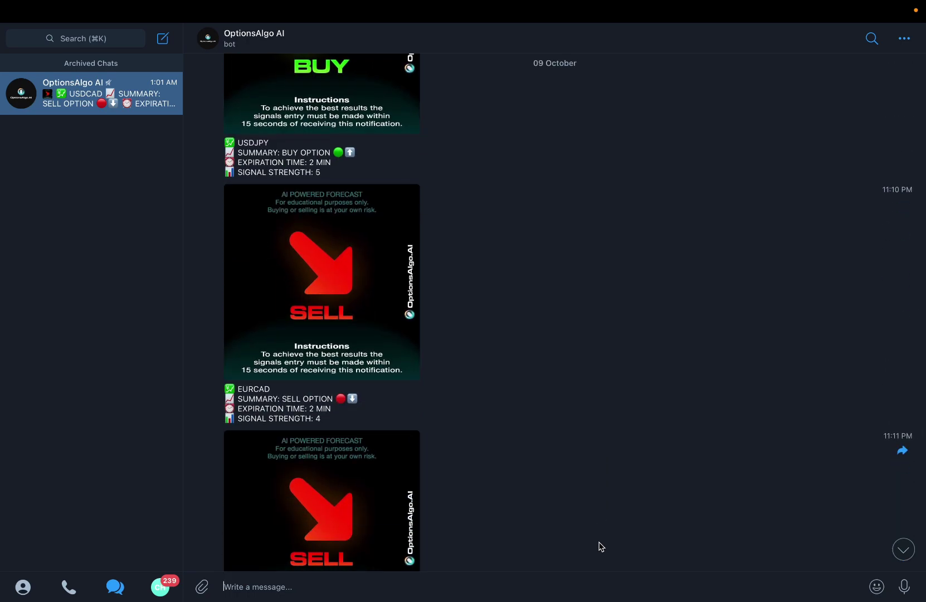
{"action": "scroll", "coordinate": [600, 557], "scroll_direction": "down", "scroll_amount": 5}
{"action": "mouse_move", "coordinate": [608, 4]}
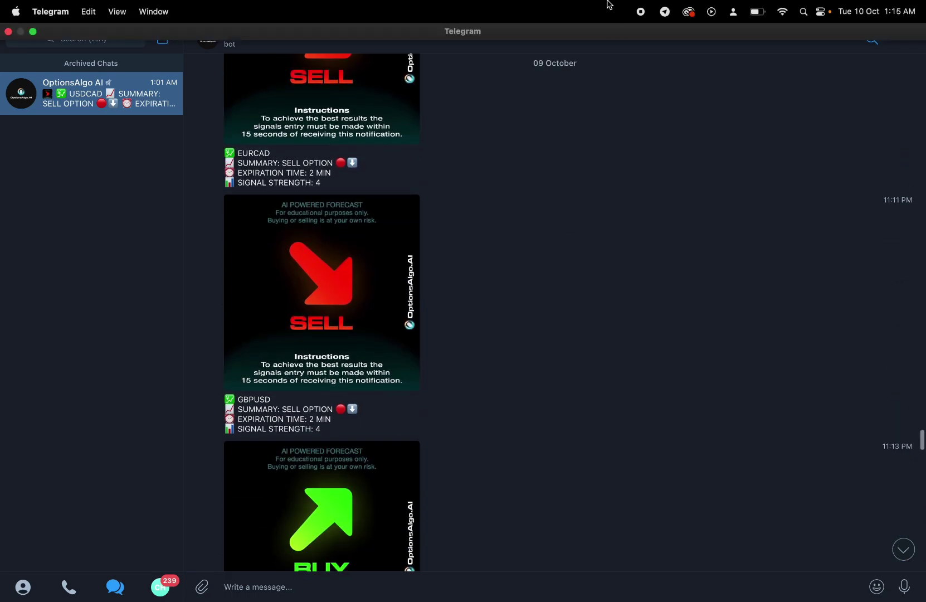
{"action": "left_click", "coordinate": [641, 13]}
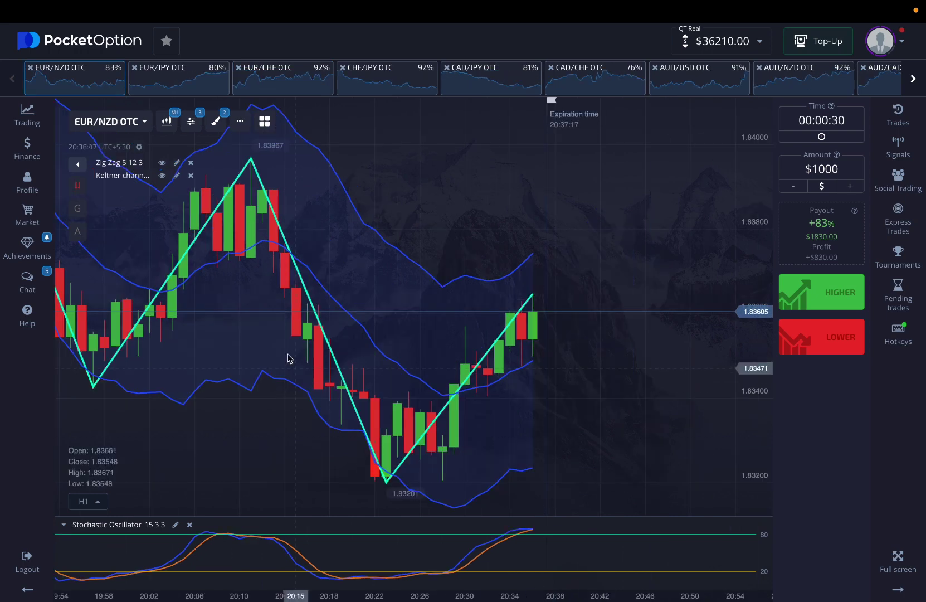
Step: Flip through the EUR/JPY, EUR/CHF, CHF/JPY and CAD/CHF OTC charts, settling on CAD/JPY OTC with 30-second trades
{"action": "left_click", "coordinate": [202, 74]}
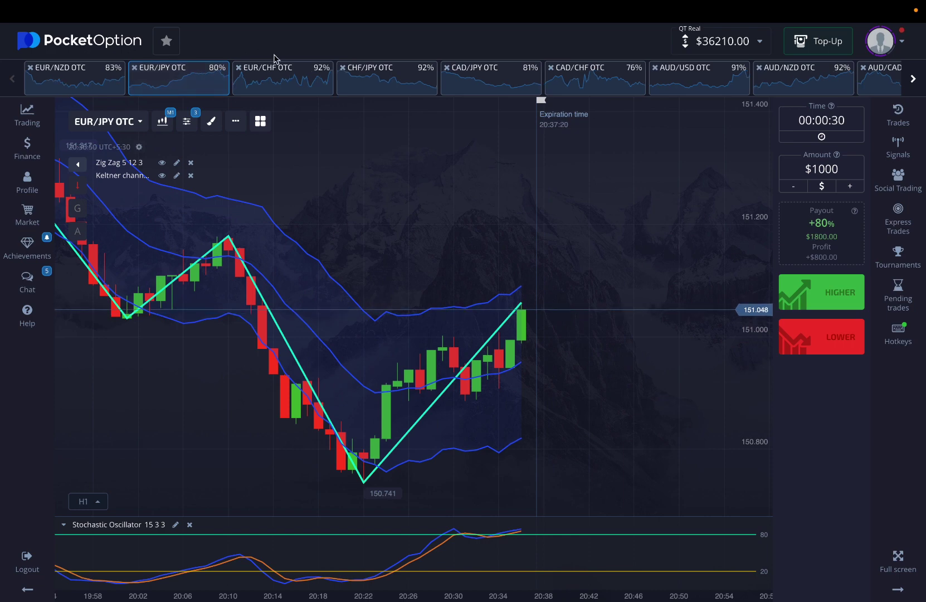
{"action": "left_click", "coordinate": [283, 76]}
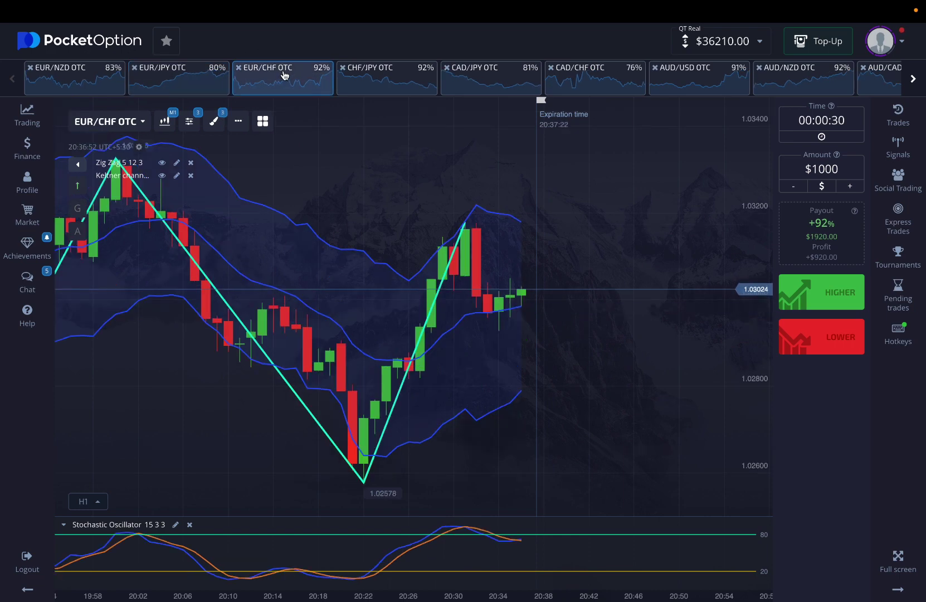
{"action": "left_click", "coordinate": [373, 83]}
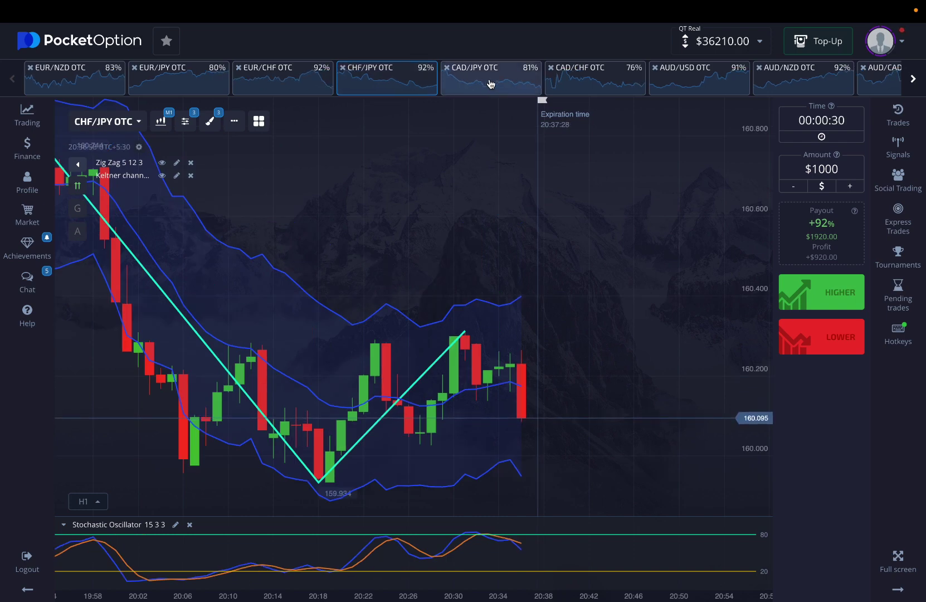
{"action": "left_click", "coordinate": [592, 93]}
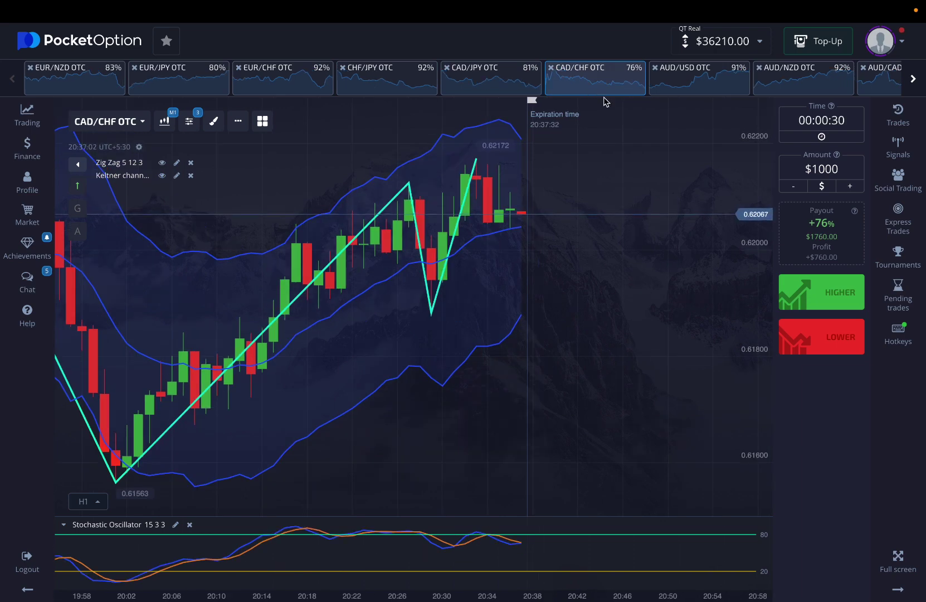
{"action": "left_click", "coordinate": [530, 91]}
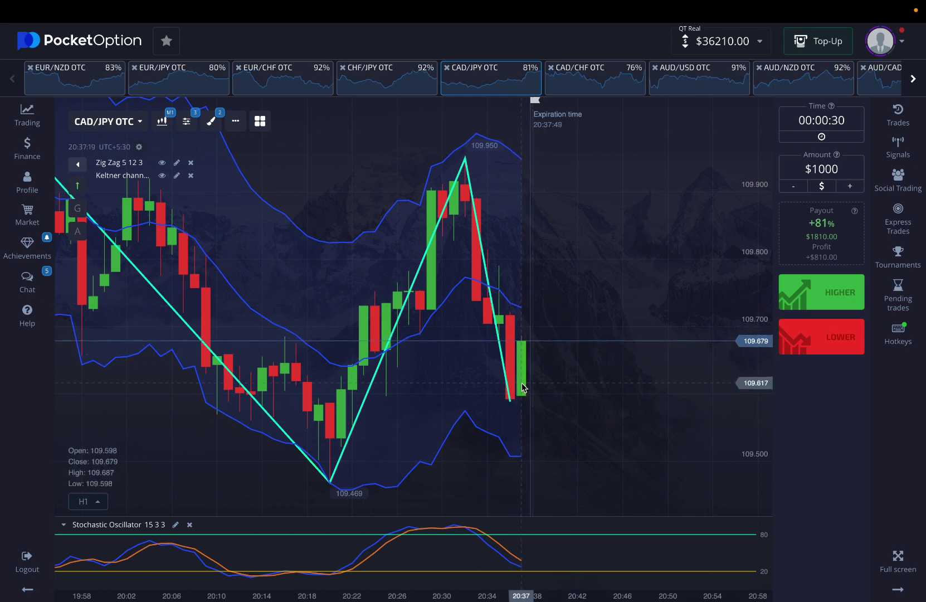
{"action": "left_click", "coordinate": [816, 342]}
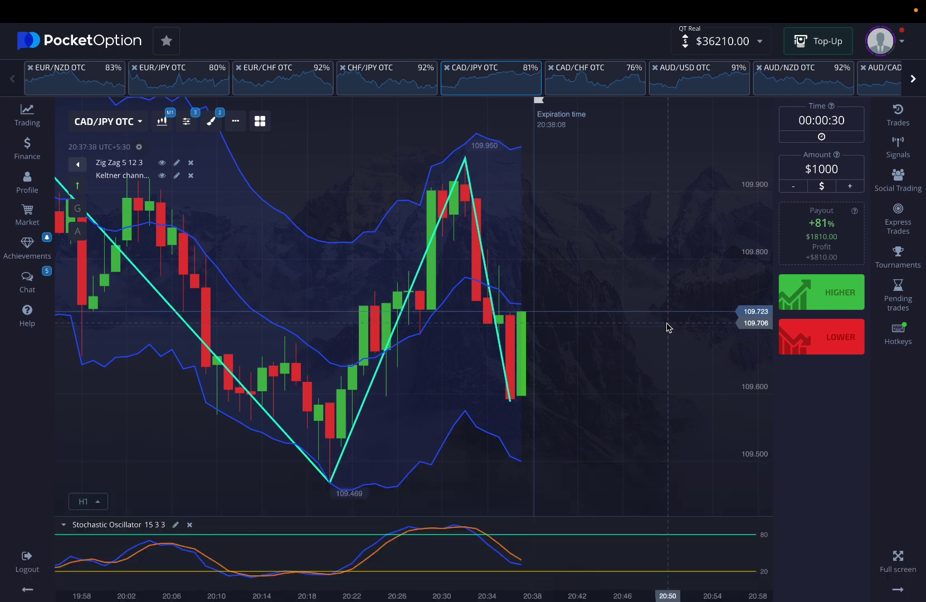
Step: Place five $1000 Higher trades on CAD/JPY OTC and bring up the trades list
{"action": "left_click", "coordinate": [801, 279]}
{"action": "left_click", "coordinate": [801, 279]}
{"action": "left_click", "coordinate": [801, 279]}
{"action": "left_click", "coordinate": [801, 279]}
{"action": "left_click", "coordinate": [801, 279]}
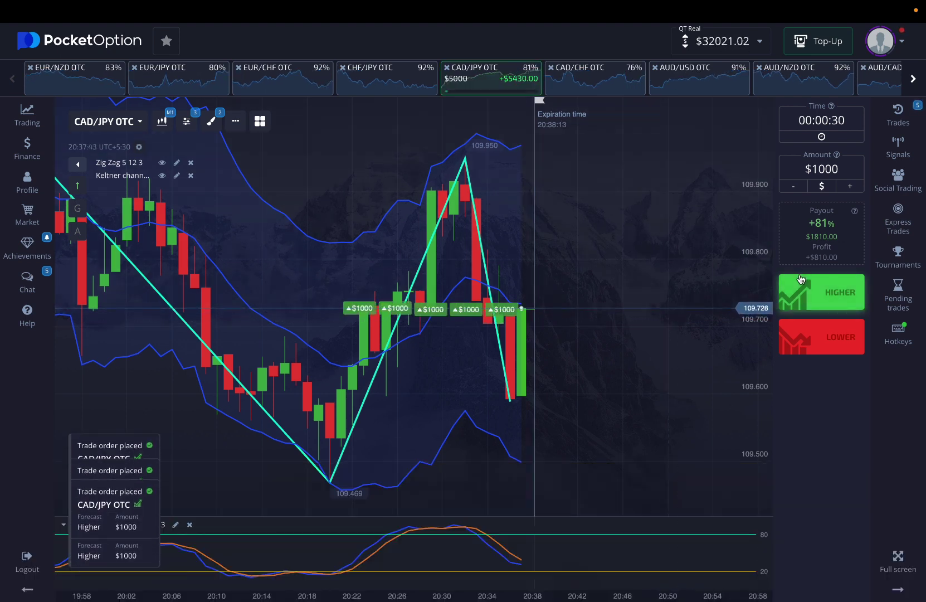
{"action": "left_click", "coordinate": [801, 279]}
{"action": "left_click", "coordinate": [801, 279]}
{"action": "left_click", "coordinate": [801, 279]}
{"action": "left_click", "coordinate": [801, 279]}
{"action": "left_click", "coordinate": [801, 278]}
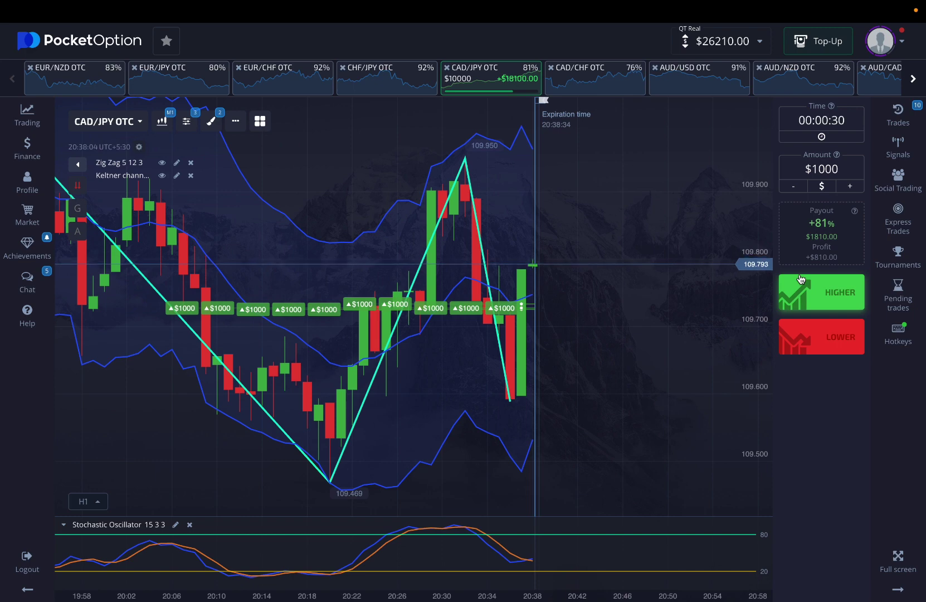
{"action": "left_click", "coordinate": [919, 113]}
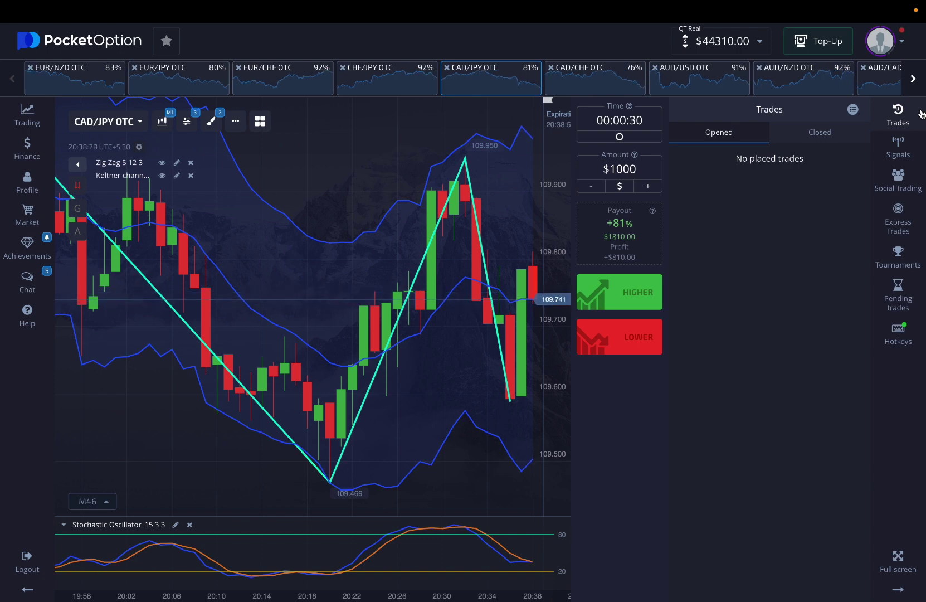
Step: Close the trades list, switch to CHF/JPY OTC, place $1000 Higher trades, and reopen the trades list
{"action": "left_click", "coordinate": [922, 113]}
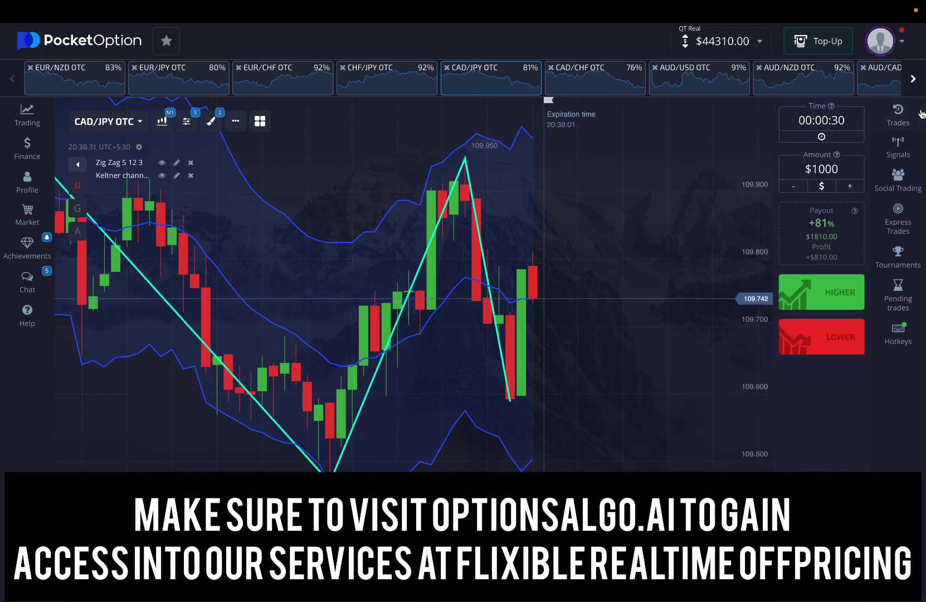
{"action": "left_click", "coordinate": [606, 86]}
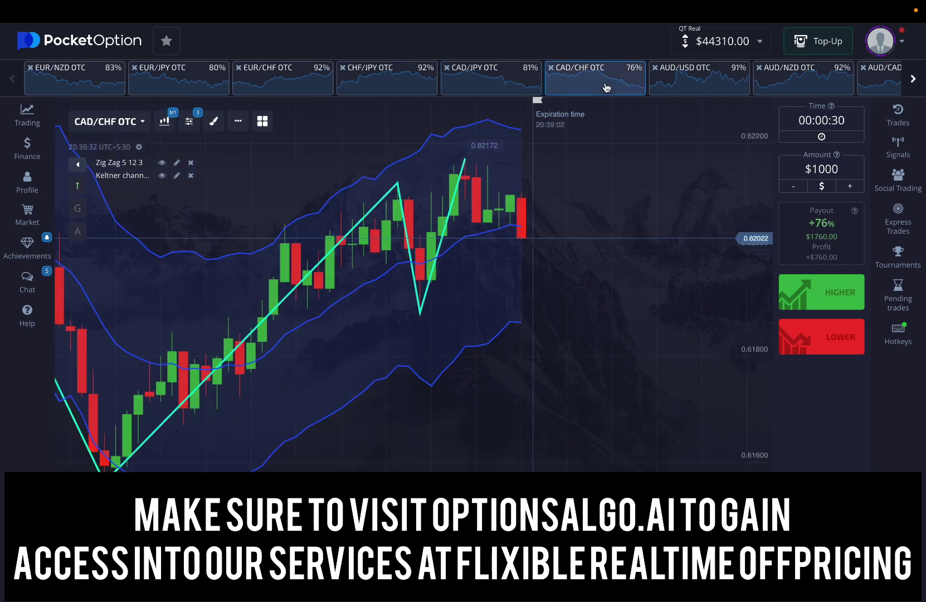
{"action": "left_click", "coordinate": [700, 89]}
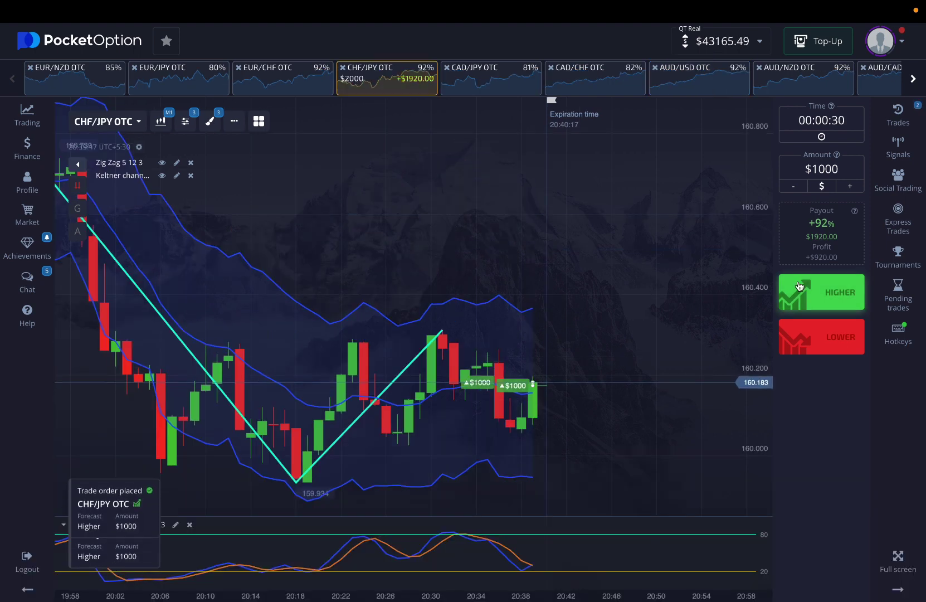
{"action": "left_click", "coordinate": [799, 286]}
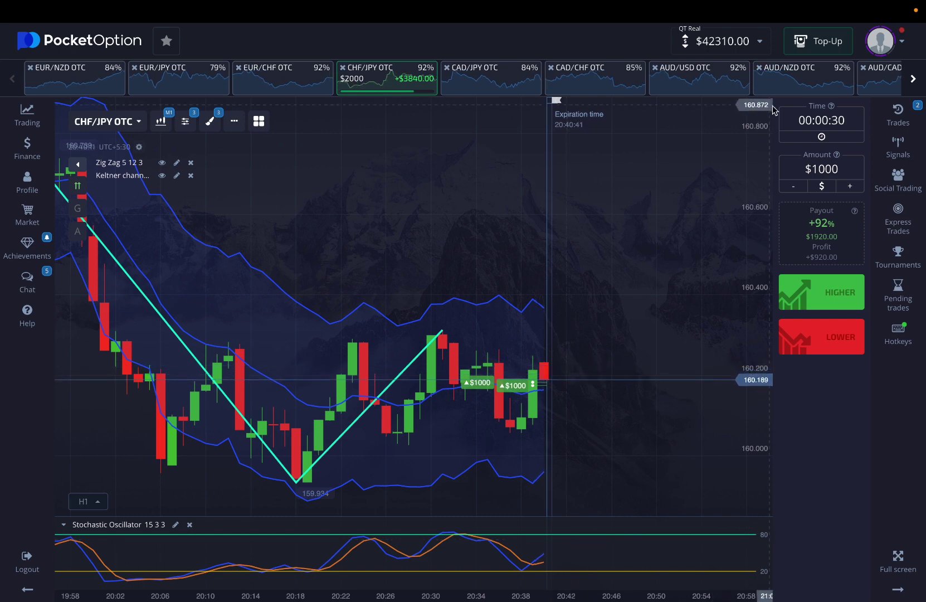
{"action": "left_click", "coordinate": [922, 121]}
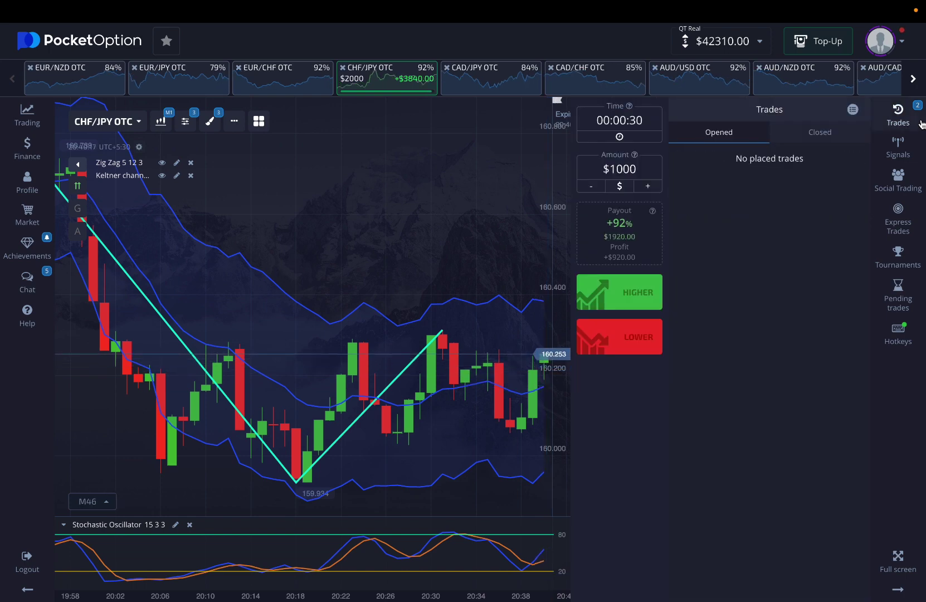
Step: Close the trades panel and move from EUR/CHF OTC to the EUR/NZD OTC chart with 84% payout
{"action": "left_click", "coordinate": [922, 124]}
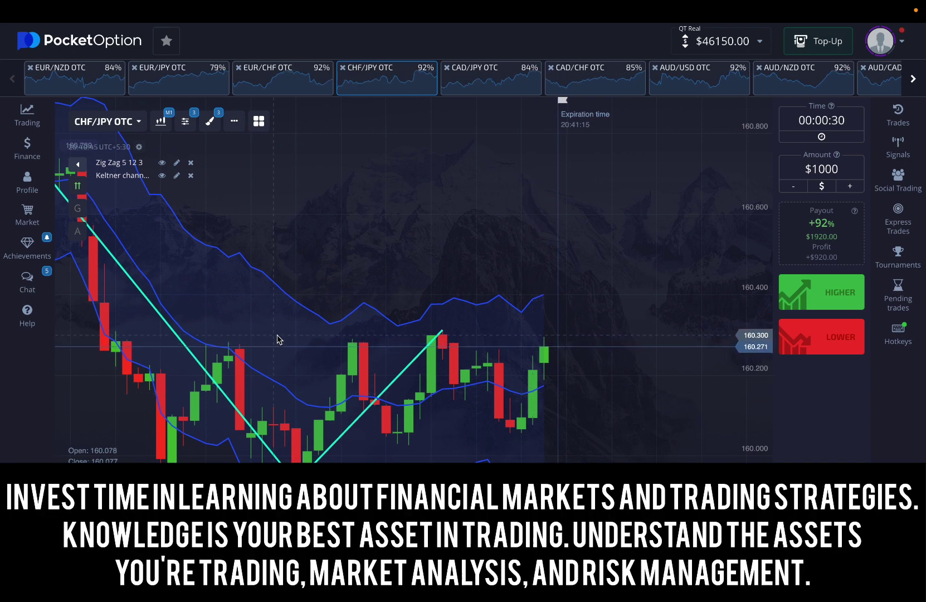
{"action": "left_click", "coordinate": [291, 79]}
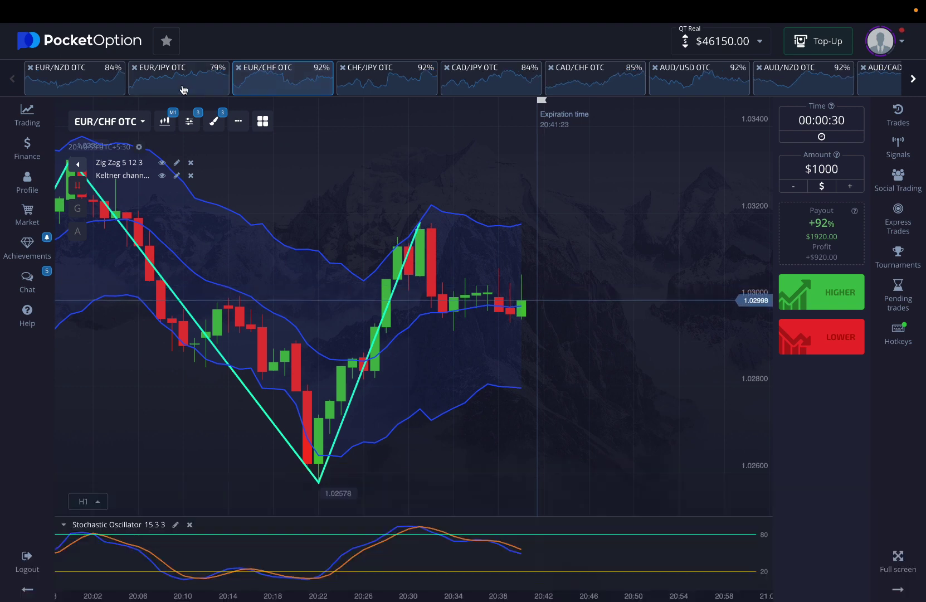
{"action": "left_click", "coordinate": [94, 77]}
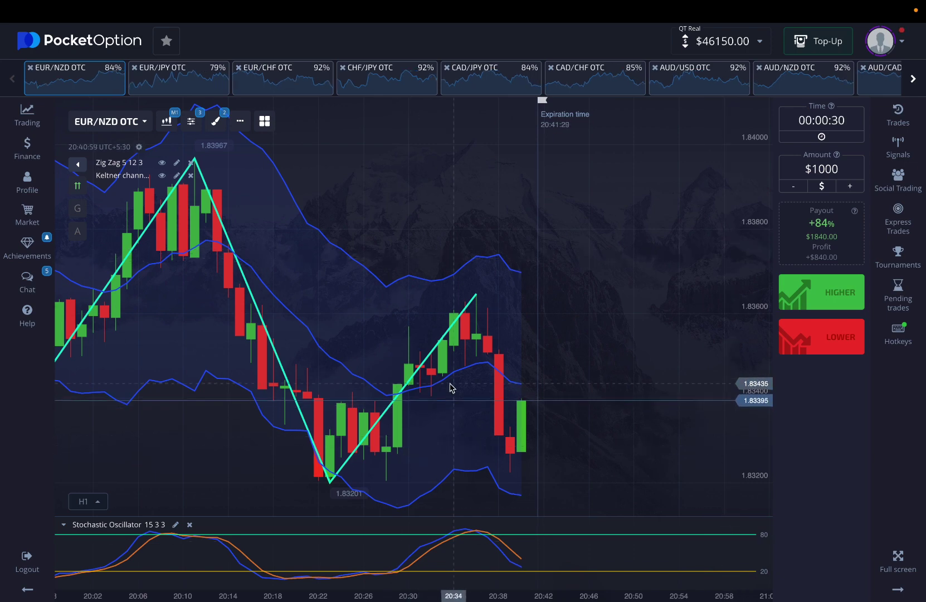
Step: Place a rapid series of $1000, 30-second Higher trades on EUR/NZD OTC
{"action": "left_click", "coordinate": [800, 289]}
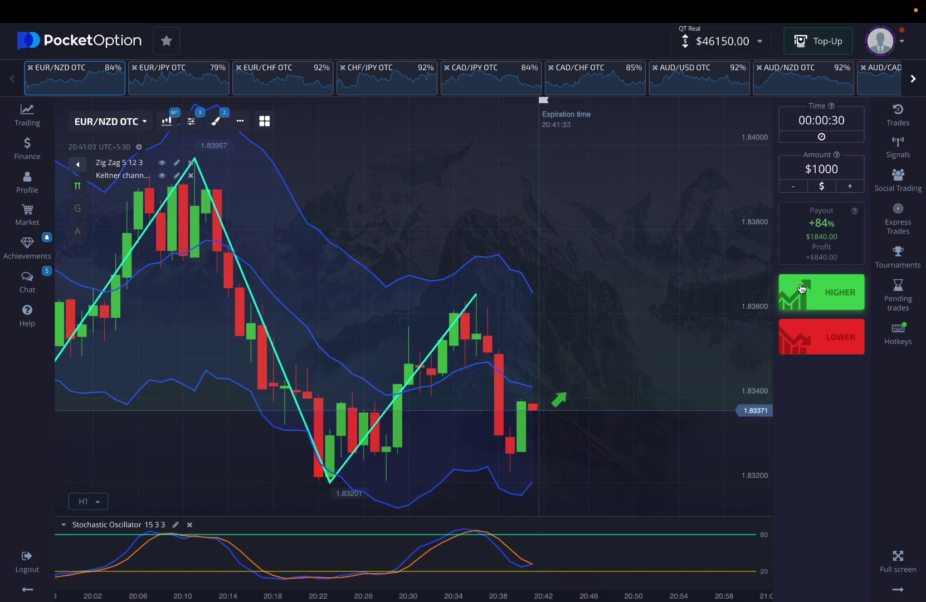
{"action": "left_click", "coordinate": [802, 288]}
{"action": "left_click", "coordinate": [801, 288]}
{"action": "left_click", "coordinate": [801, 288]}
{"action": "left_click", "coordinate": [801, 288]}
{"action": "left_click", "coordinate": [802, 288]}
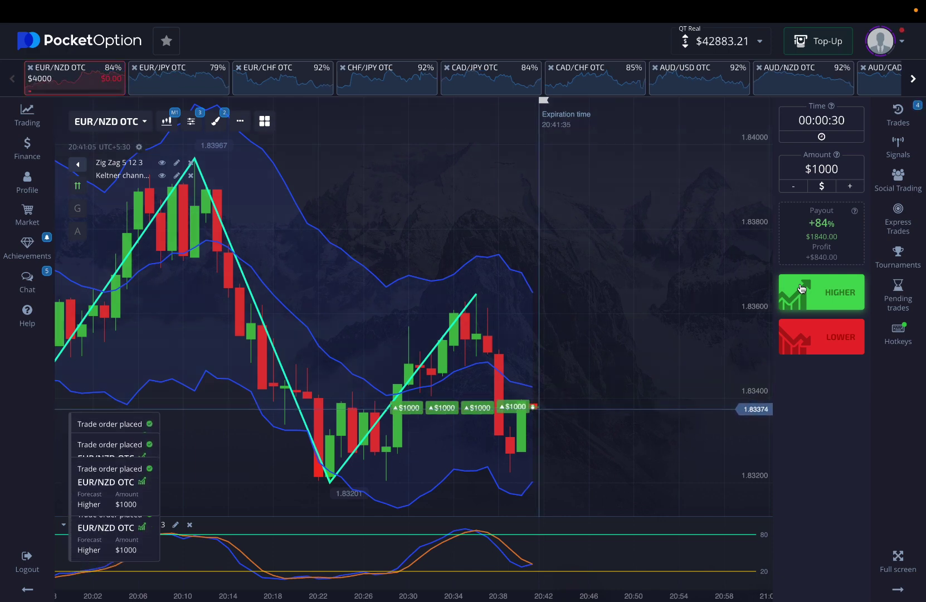
{"action": "left_click", "coordinate": [802, 288]}
{"action": "left_click", "coordinate": [801, 288]}
{"action": "left_click", "coordinate": [801, 288]}
{"action": "left_click", "coordinate": [801, 289]}
{"action": "left_click", "coordinate": [802, 288]}
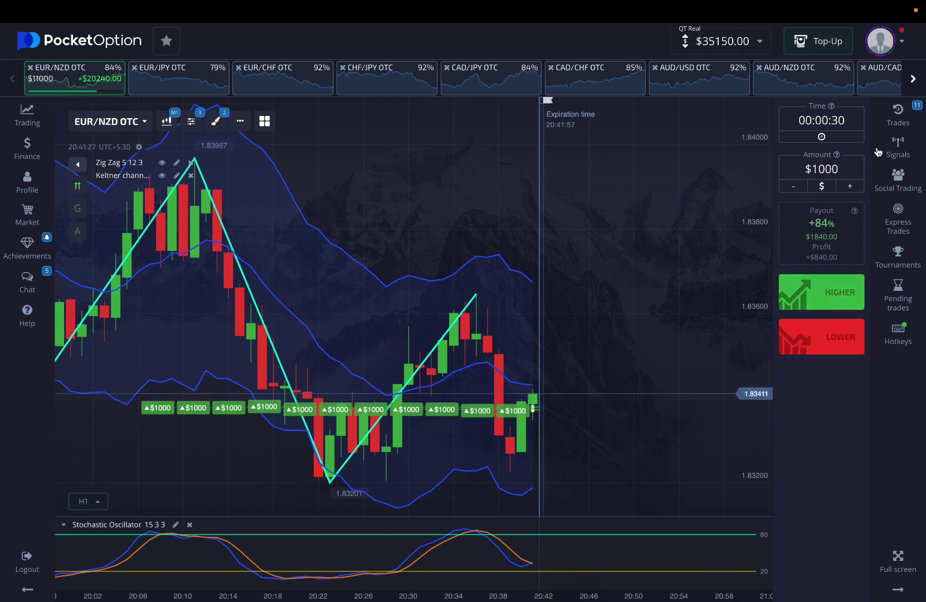
Step: Show the opened EUR/NZD OTC trades list to watch each $1000 trade reach +$840 profit
{"action": "left_click", "coordinate": [923, 106]}
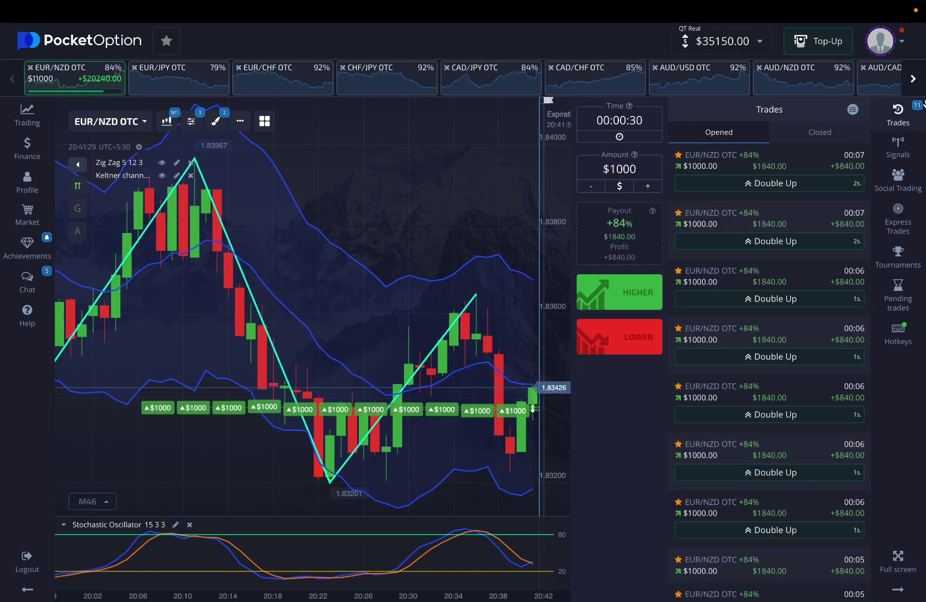